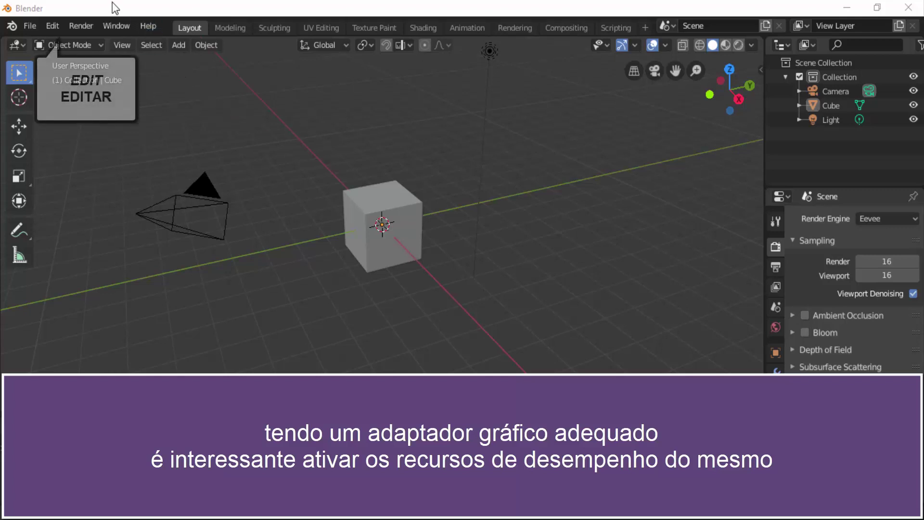
# Open Blender Preferences from the Edit menu to view the Cycles Render Devices settings
pyautogui.click(58, 24)
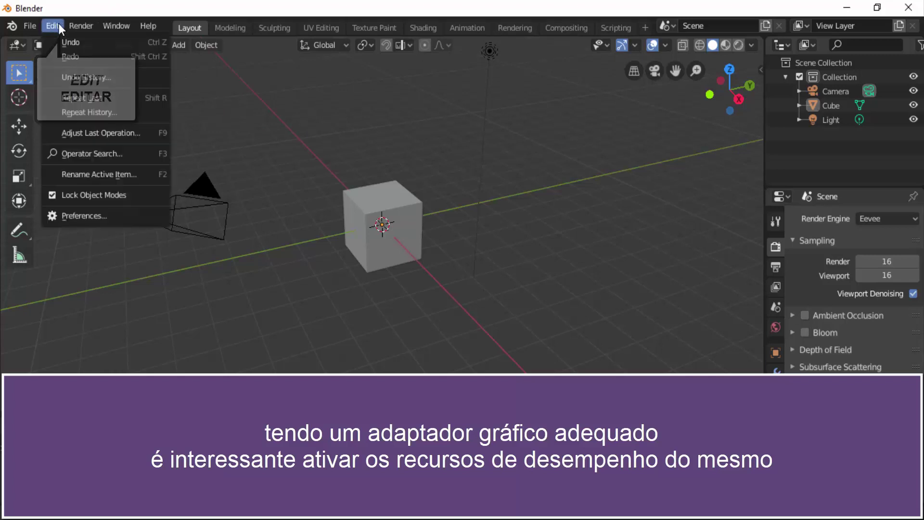
pyautogui.click(86, 216)
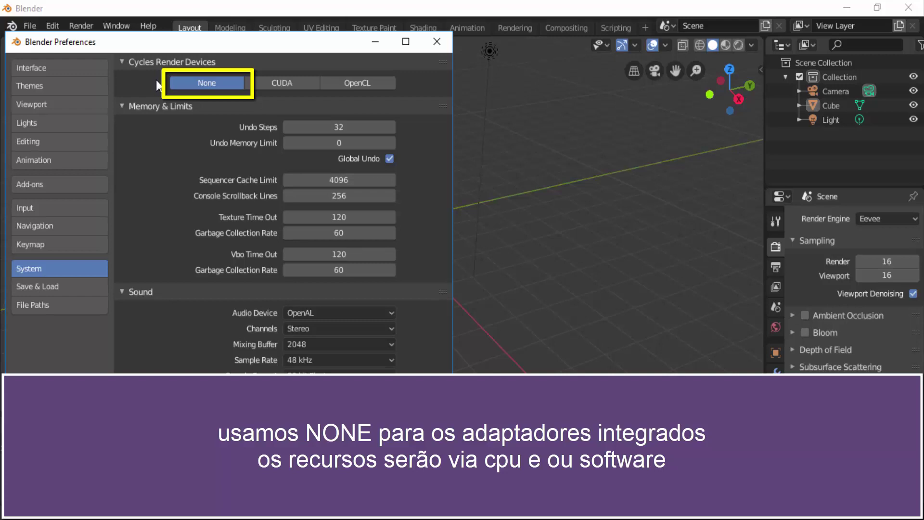
# Try CUDA, then OpenCL, then settle on CUDA as the Cycles render device
pyautogui.click(285, 88)
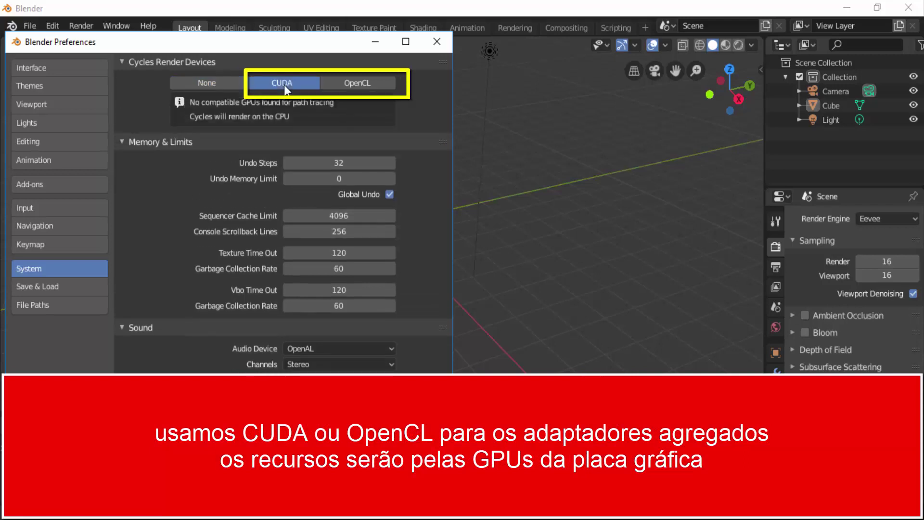
pyautogui.click(362, 87)
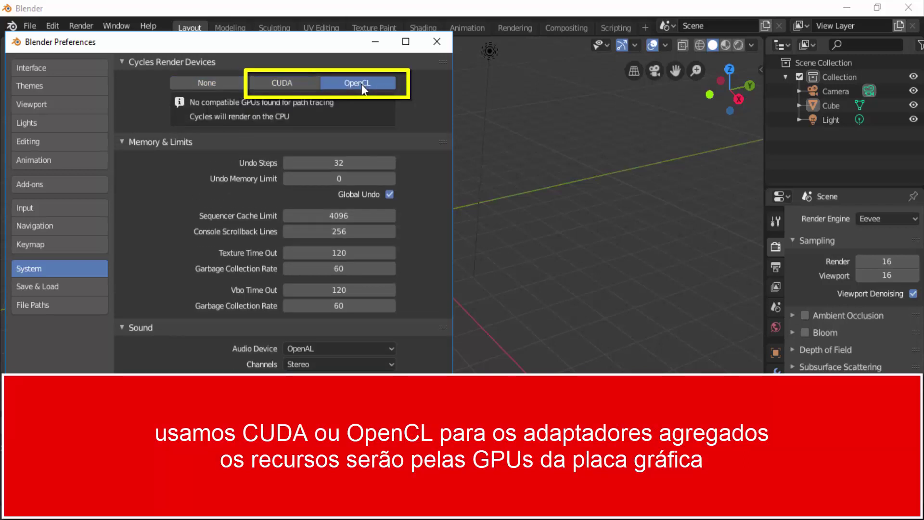
pyautogui.click(294, 78)
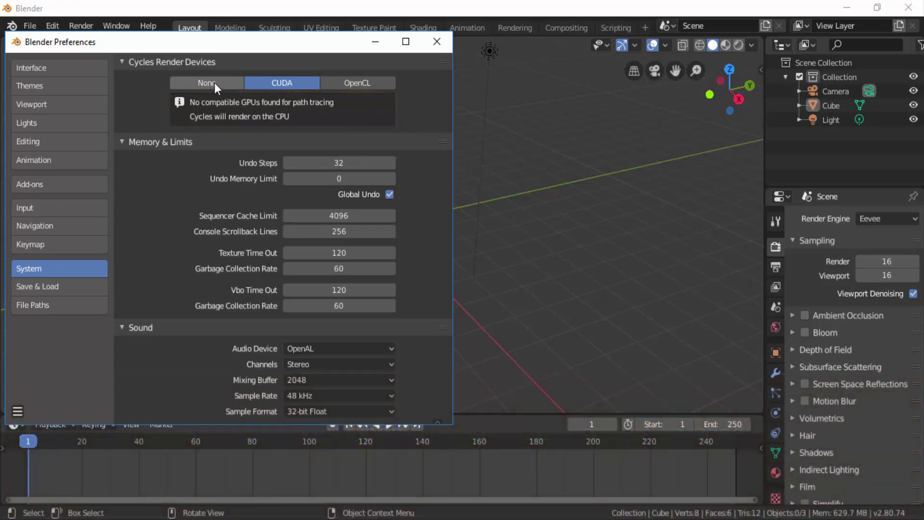
# Set Cycles Render Devices to None, clearing the no-compatible-GPUs notice
pyautogui.click(205, 83)
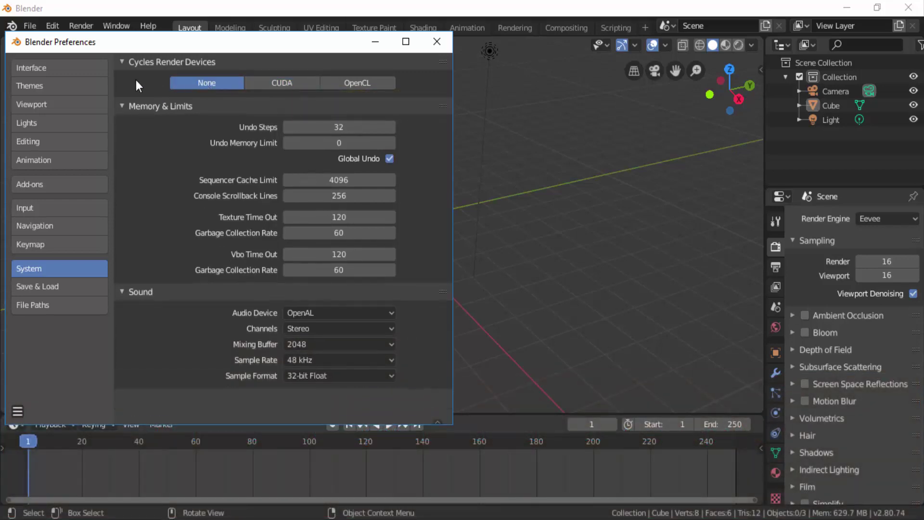